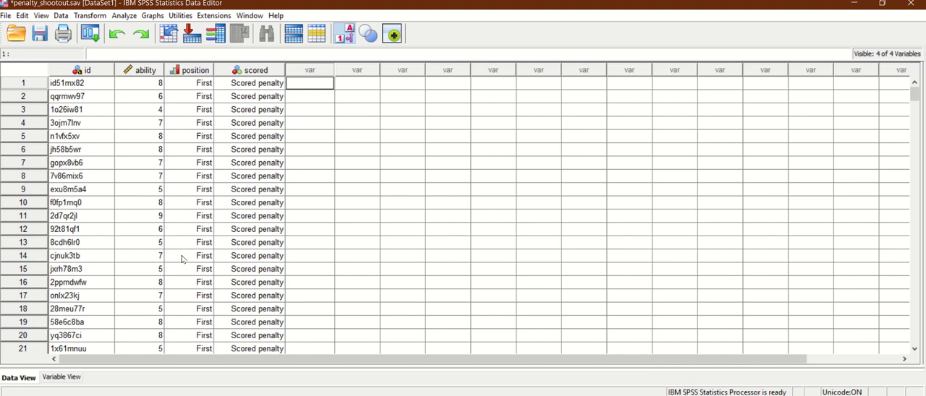
Step: Start a binary logistic regression with cleared settings and assign scored as the dependent variable
click(130, 16)
mouse_move(180, 152)
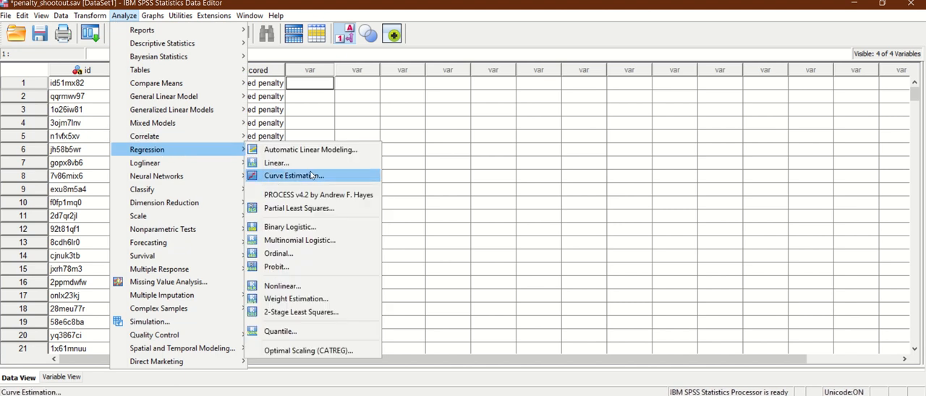
click(298, 231)
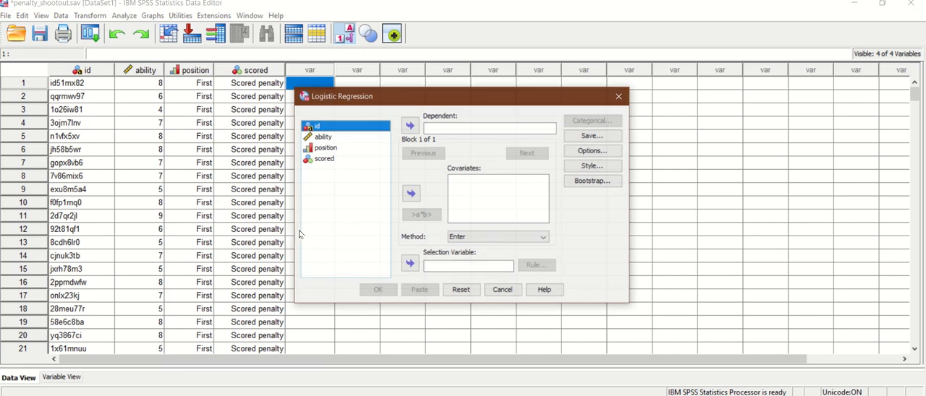
click(463, 295)
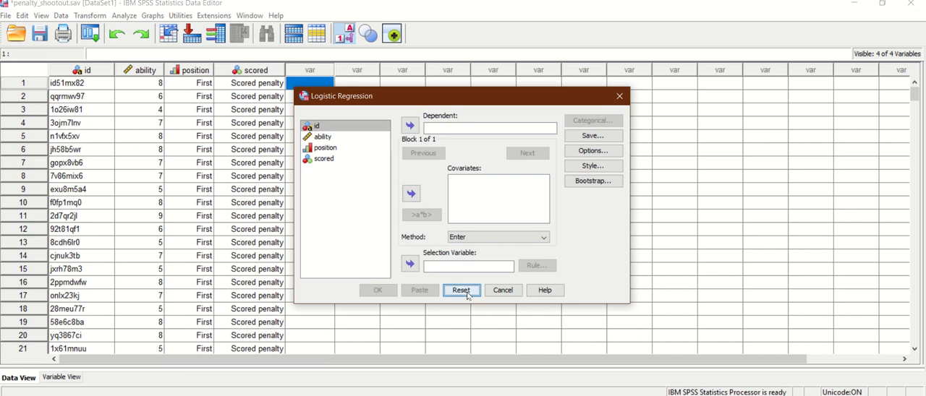
click(338, 159)
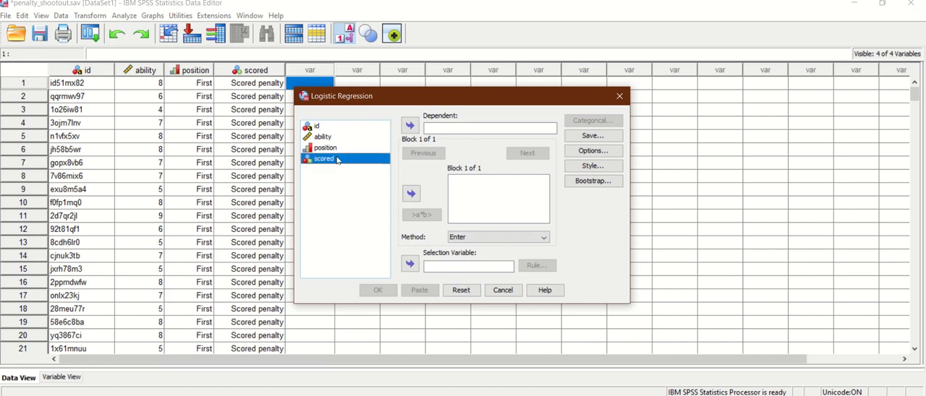
click(413, 129)
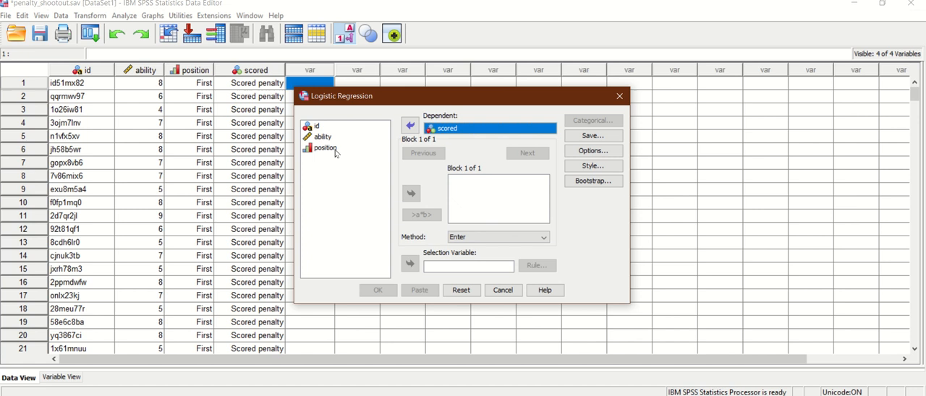
Step: Add ability, position and their ability*position interaction to Block 1 as covariates
click(337, 154)
click(333, 149)
ctrl+click(330, 139)
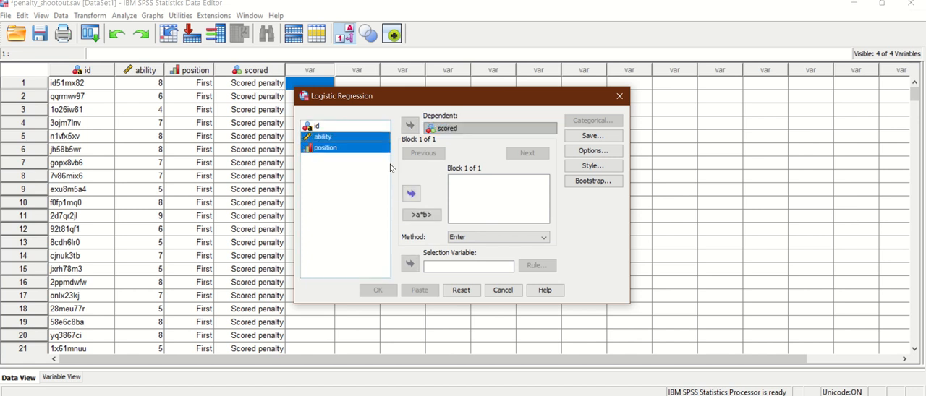
click(418, 193)
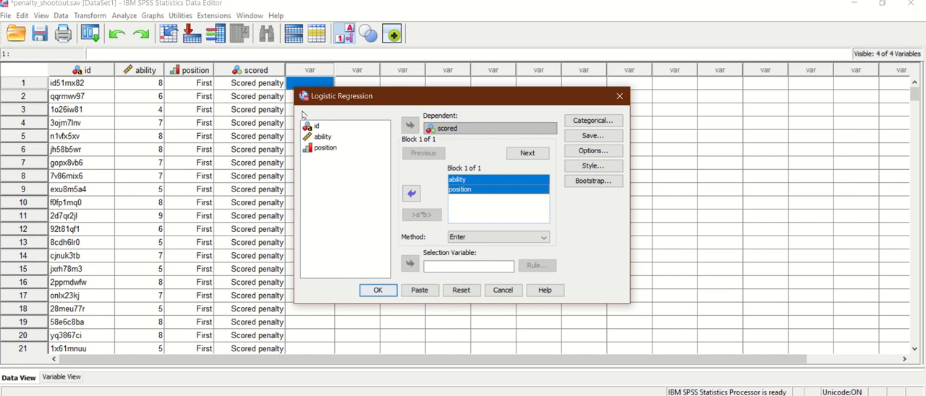
click(327, 139)
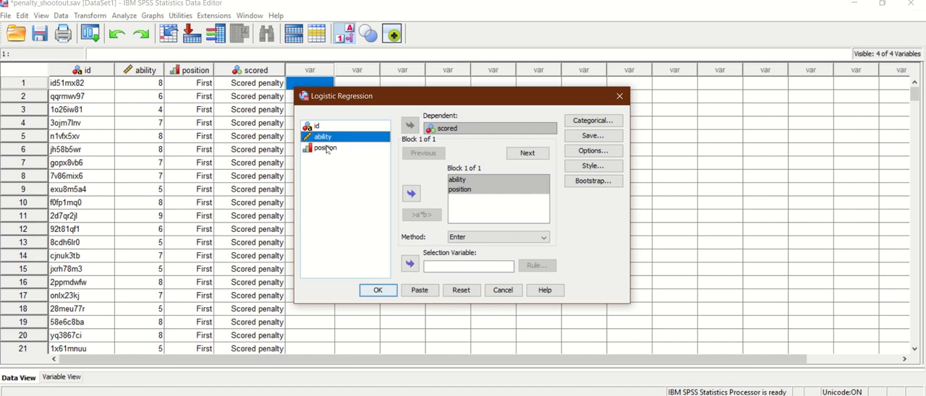
ctrl+click(324, 149)
click(420, 215)
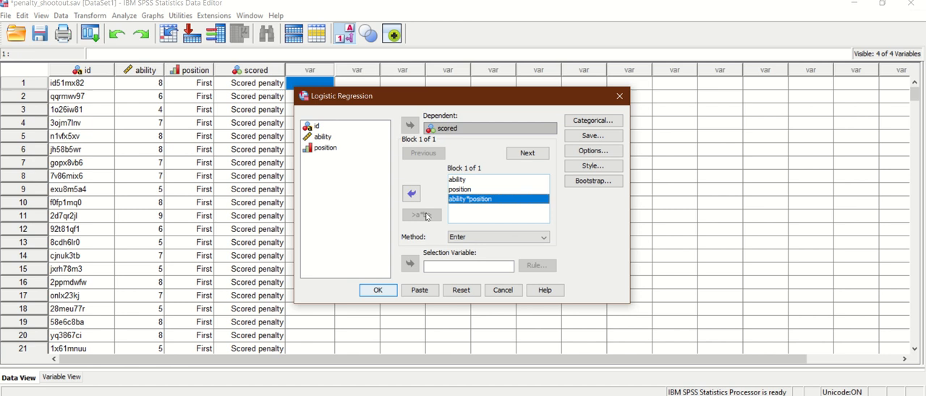
Step: Include the 95% confidence interval for exp(B) in the logistic regression output
click(604, 152)
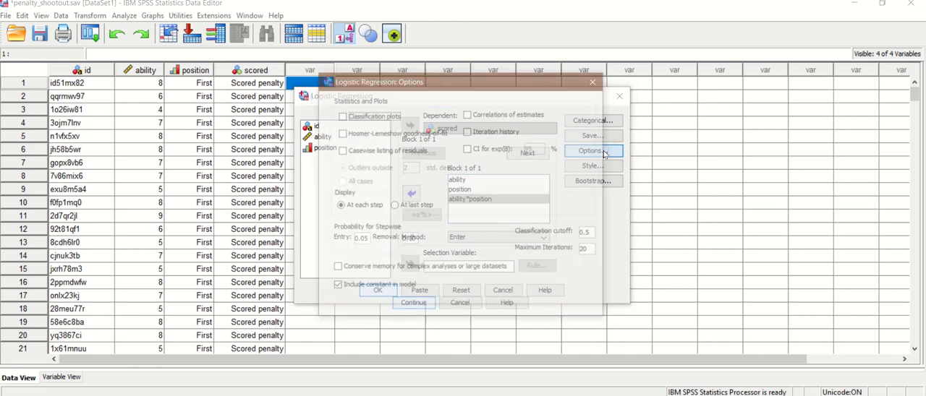
click(506, 149)
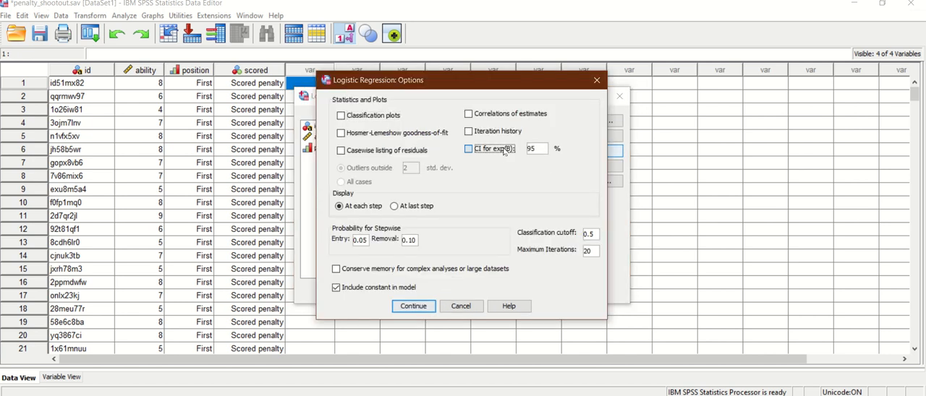
click(415, 307)
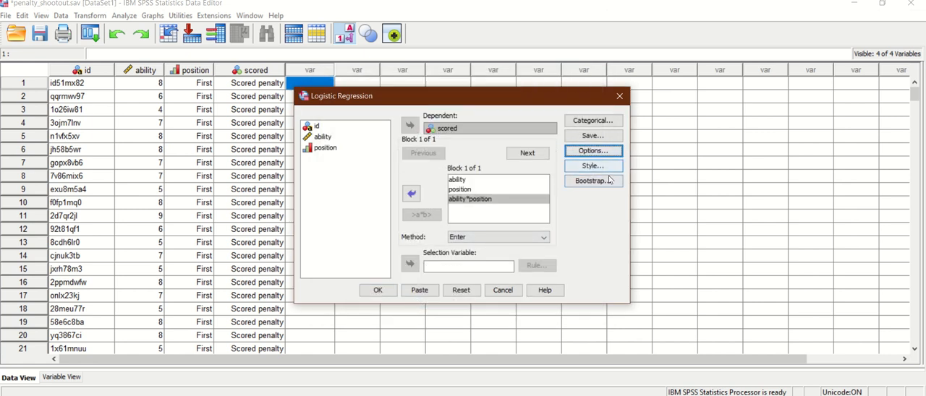
Step: Have the predicted probabilities saved as a new variable and run the logistic regression
click(607, 139)
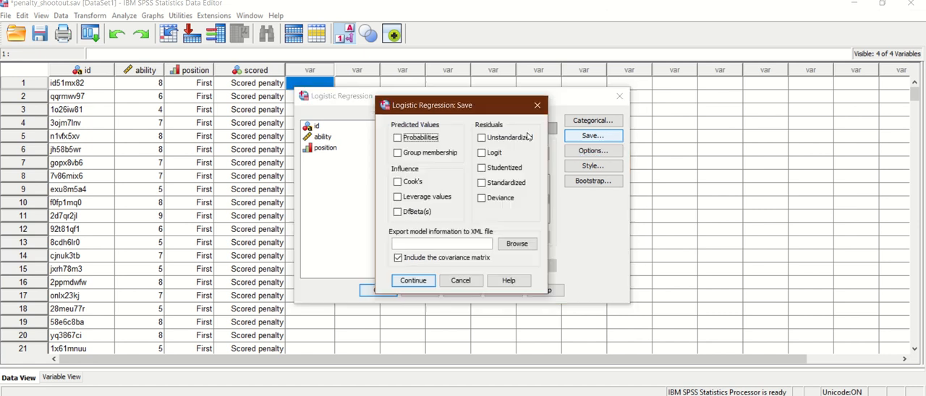
click(429, 142)
click(418, 282)
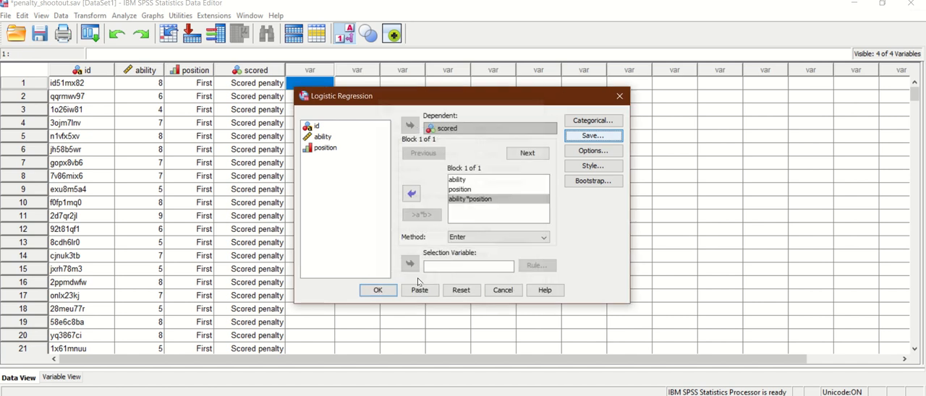
click(378, 290)
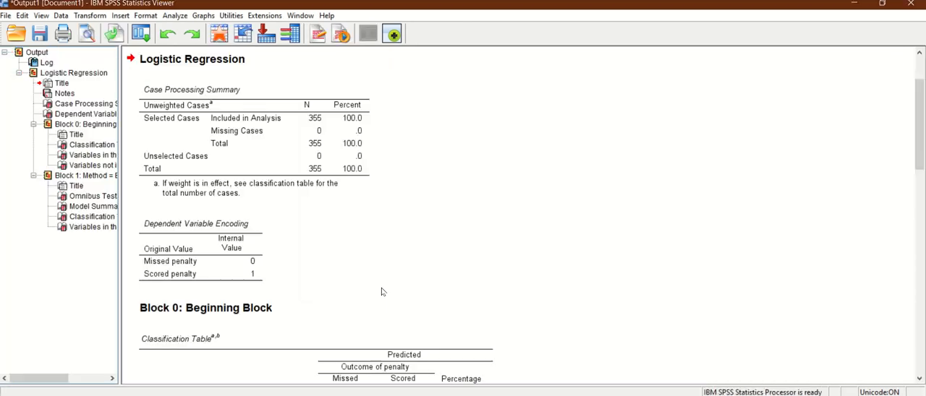
Step: Examine the Variables in the Equation table in the output and the PRE_1 column in the dataset
scroll(415, 231, down, 15)
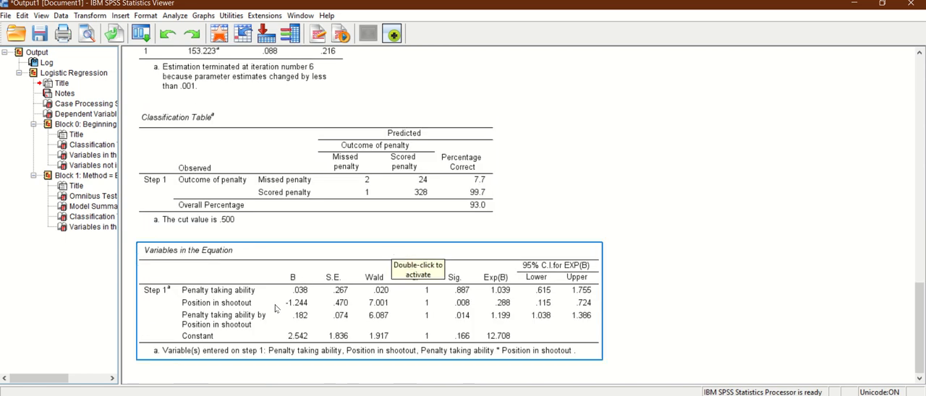
key(alt+Tab)
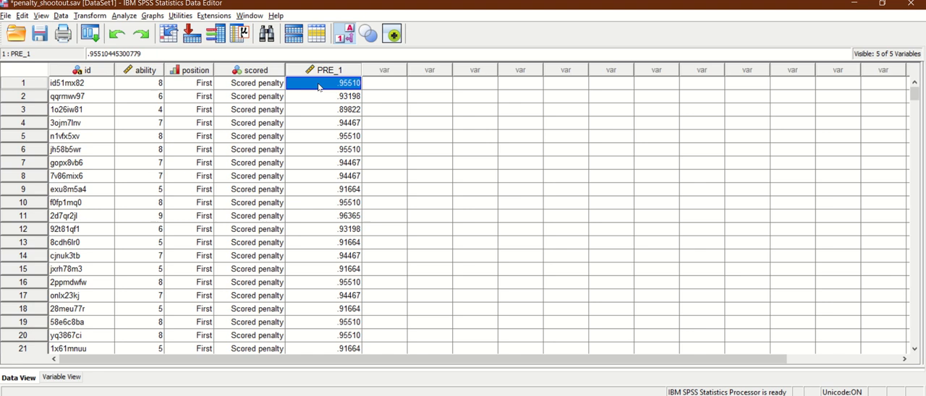
click(331, 74)
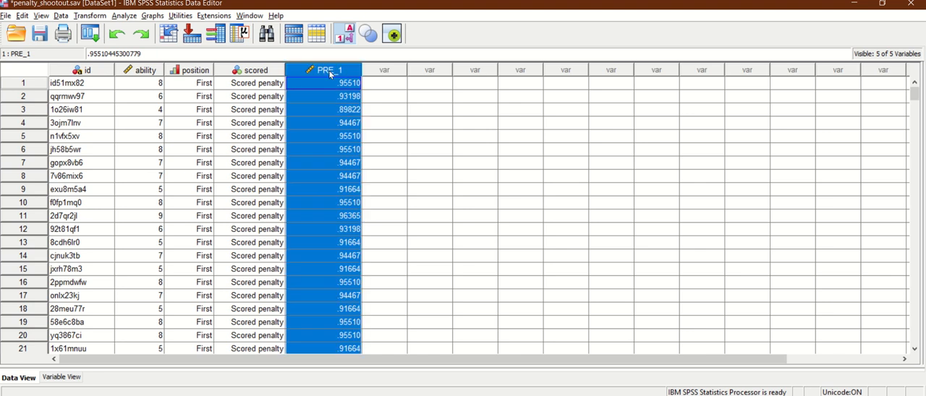
click(330, 85)
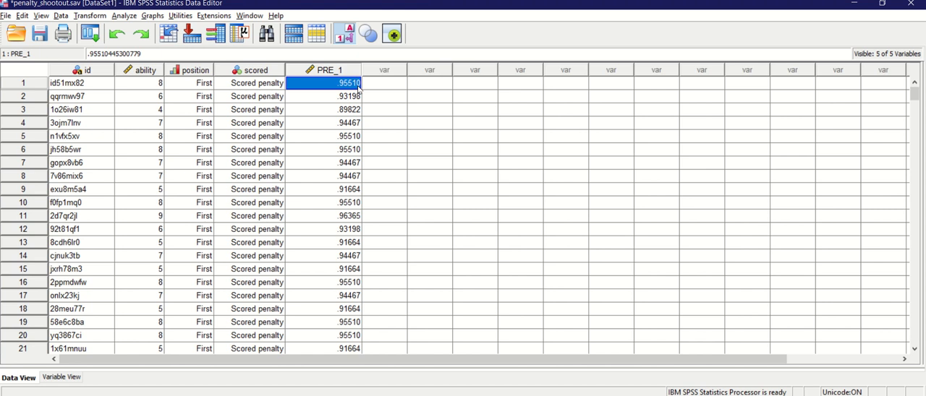
Step: Set the PRE_1 variable to 3 decimals and return to the data rows
click(65, 379)
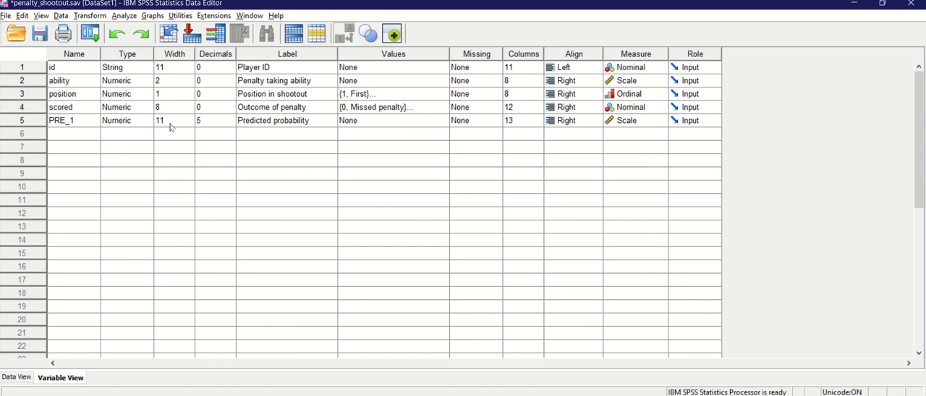
click(226, 123)
click(229, 125)
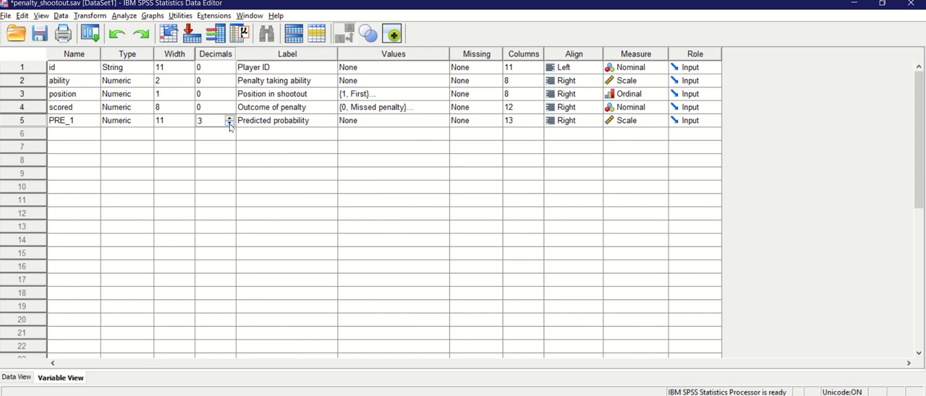
click(22, 378)
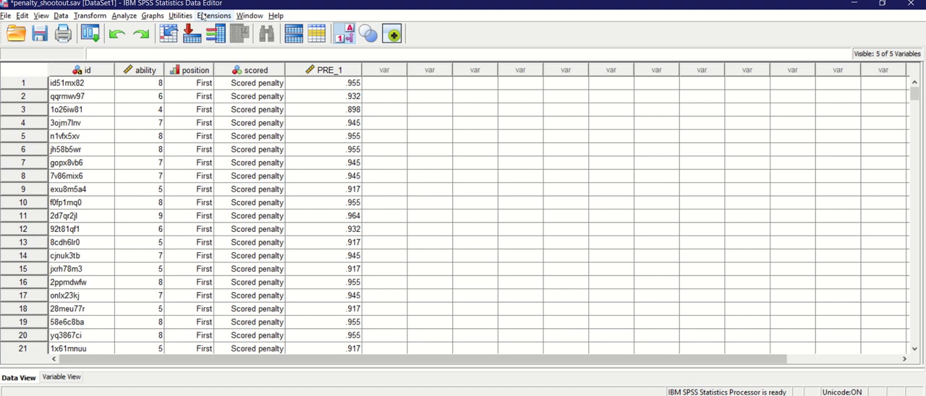
Step: Start a cleared chart in Chart Builder and place a Multiple Line chart on the canvas
click(155, 16)
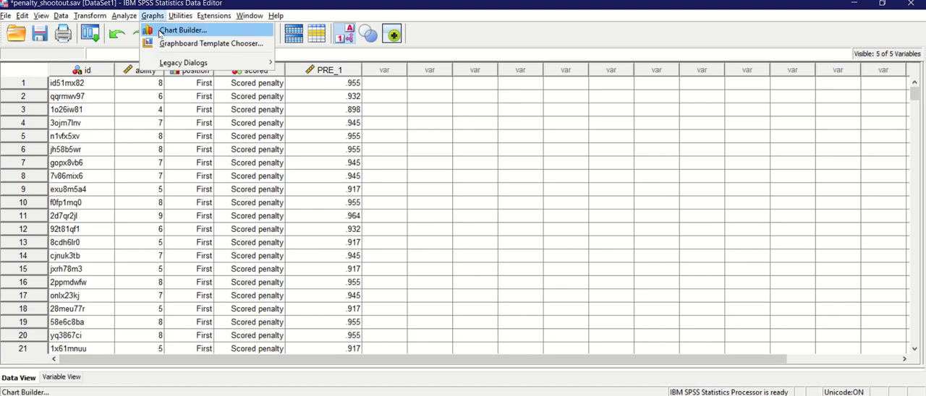
click(183, 30)
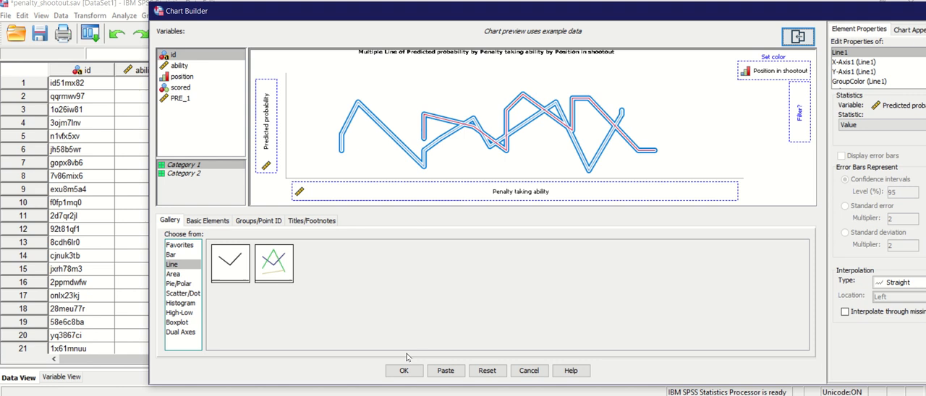
click(487, 371)
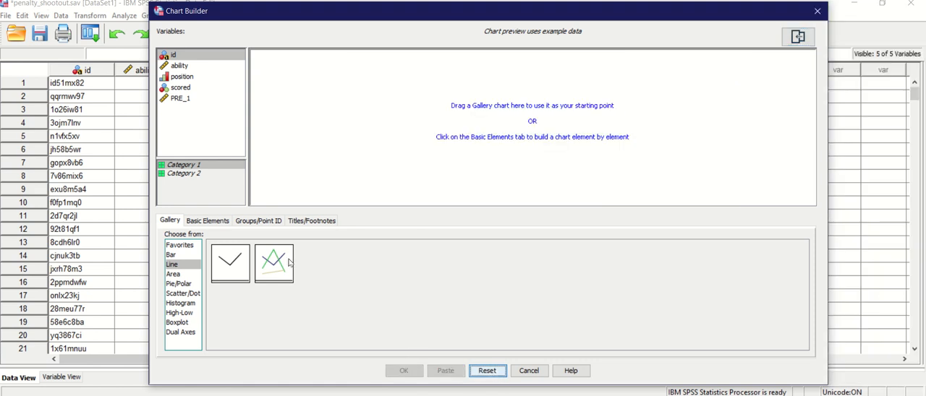
click(191, 267)
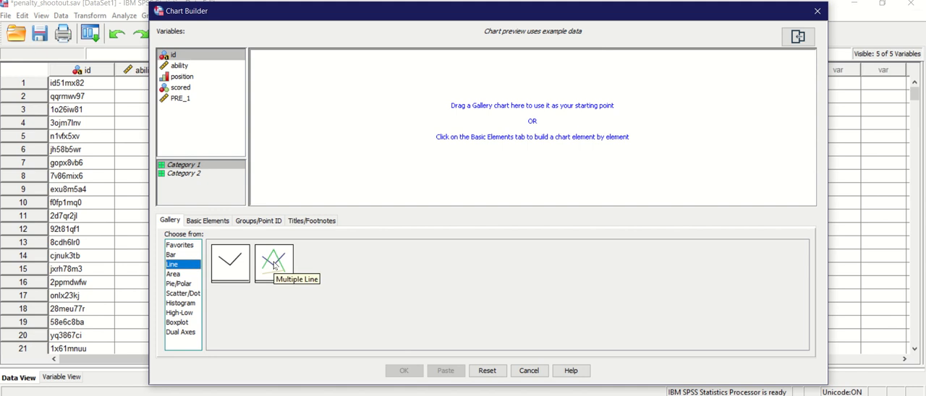
drag(275, 267, 464, 114)
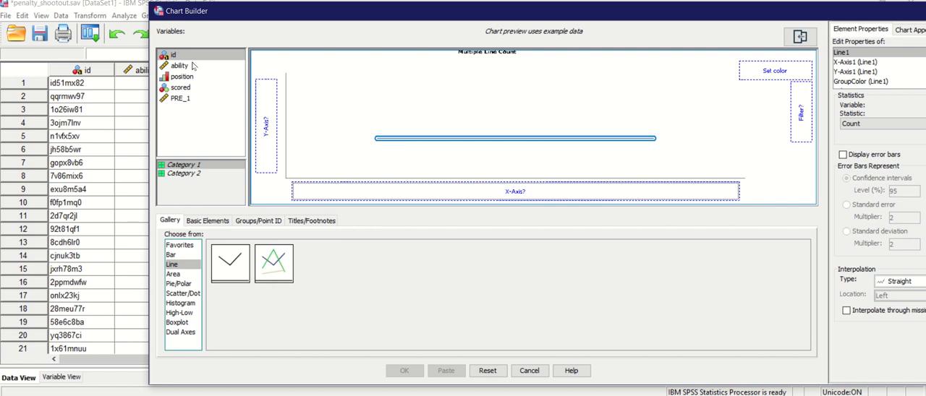
Step: Assign ability to the x-axis, PRE_1 to the y-axis and position to the line color, and generate the chart
drag(191, 67, 449, 192)
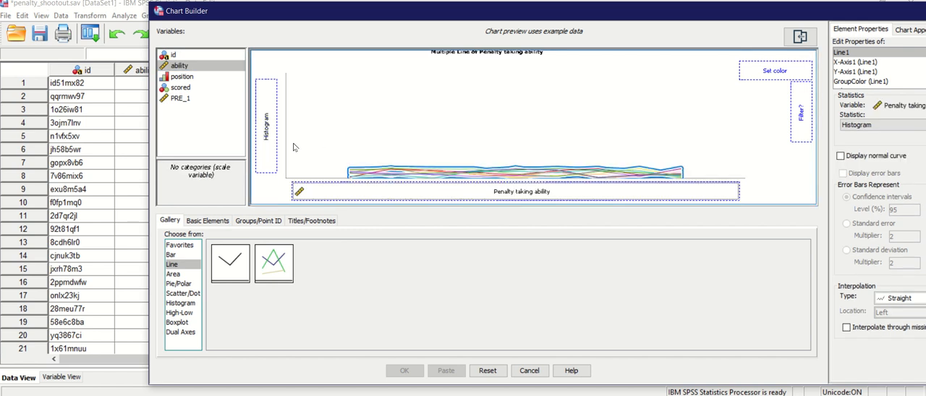
click(193, 101)
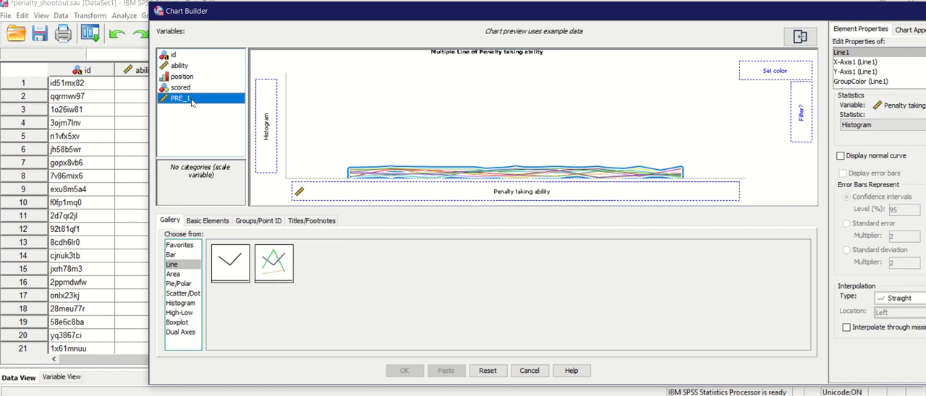
drag(192, 103, 266, 124)
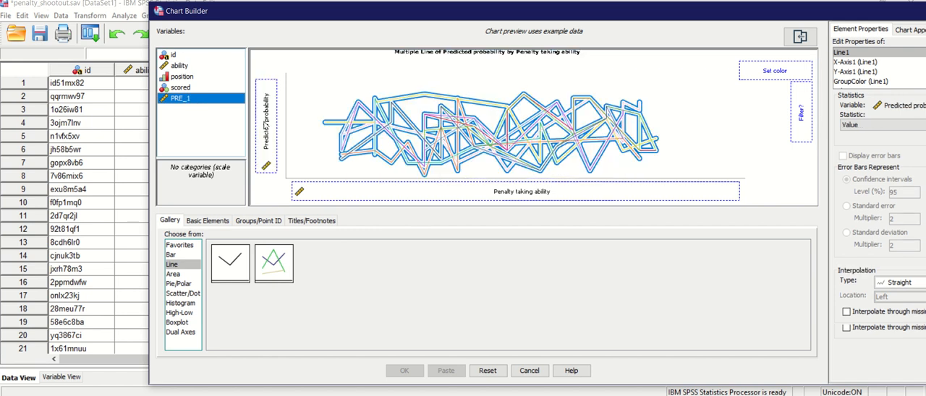
click(192, 77)
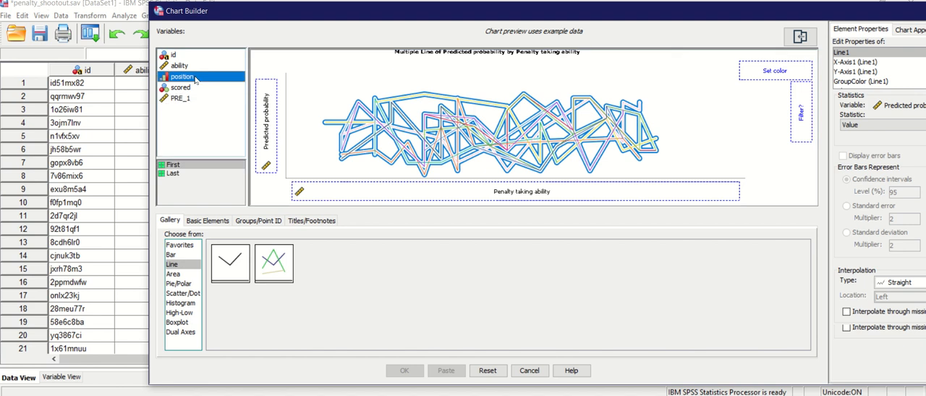
drag(194, 79, 761, 77)
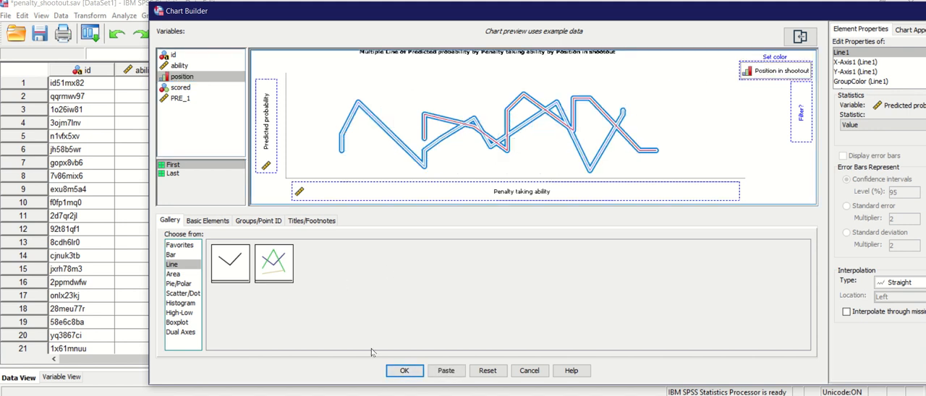
click(417, 376)
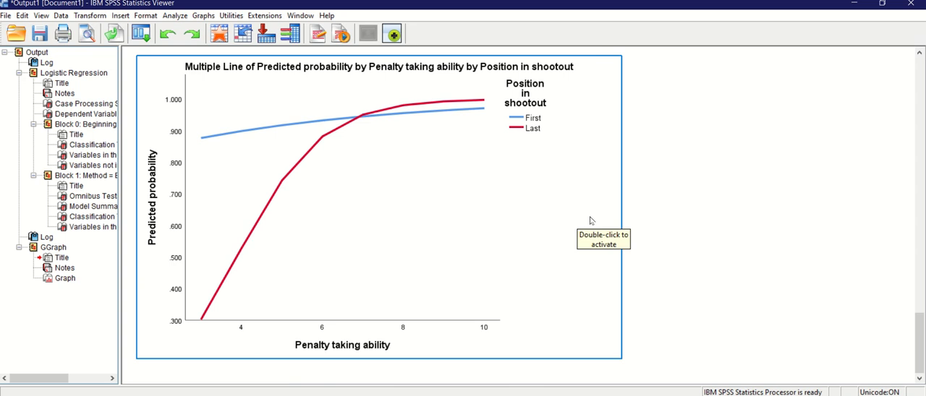
Step: Open the line chart for editing and set the minimum of the predicted probability axis to 0
double_click(566, 249)
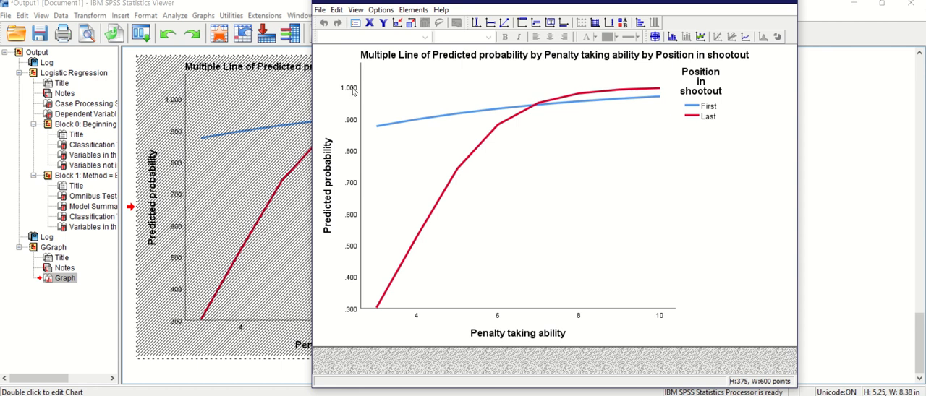
double_click(352, 316)
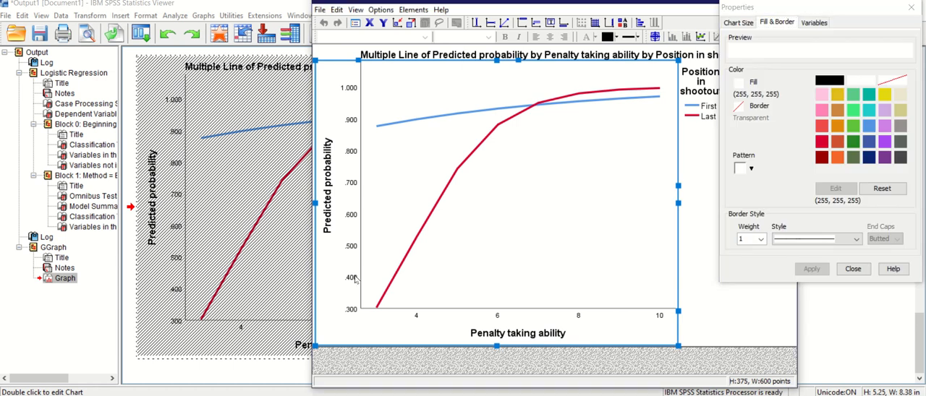
click(353, 278)
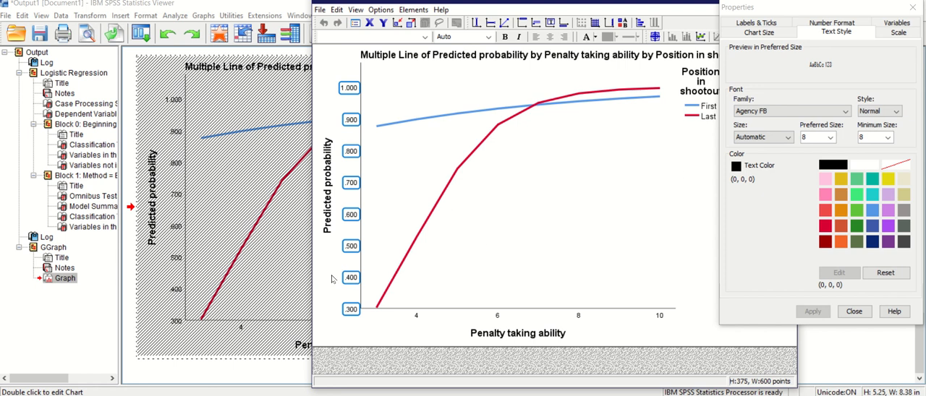
click(905, 36)
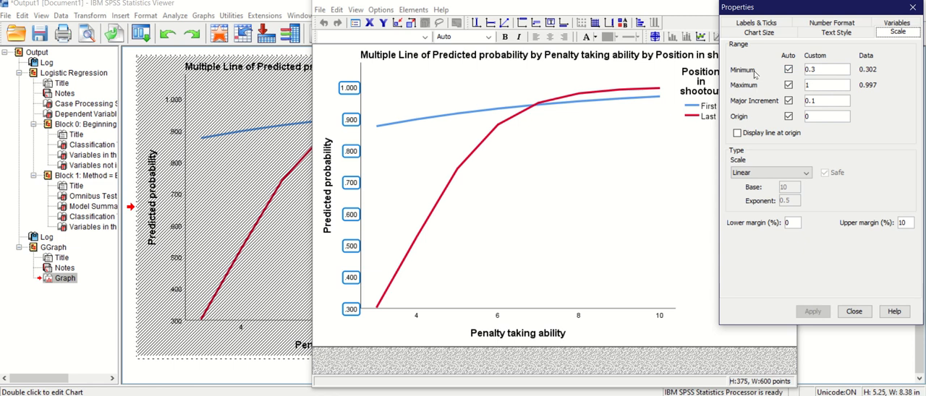
double_click(819, 68)
text(0)
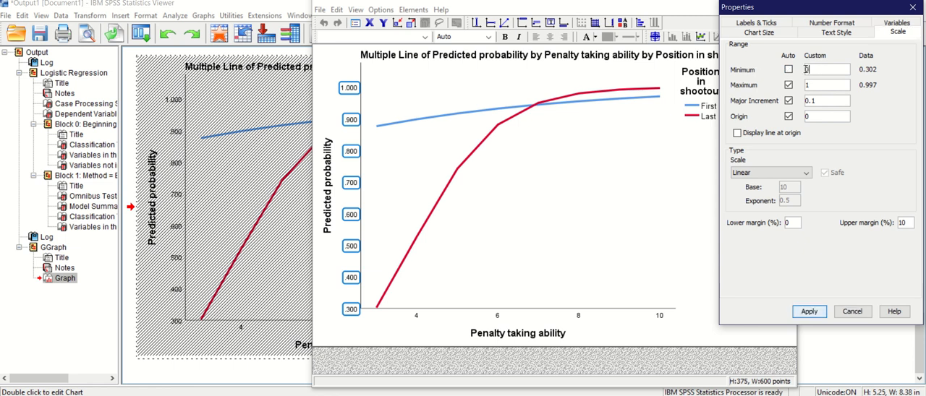
click(810, 312)
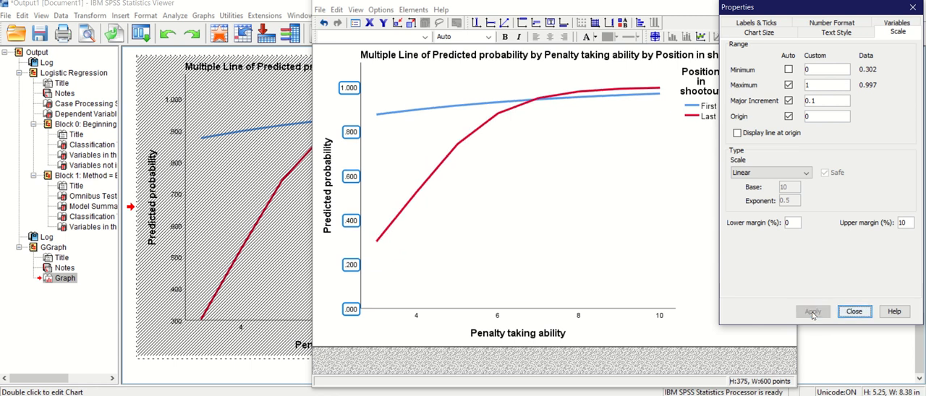
click(853, 312)
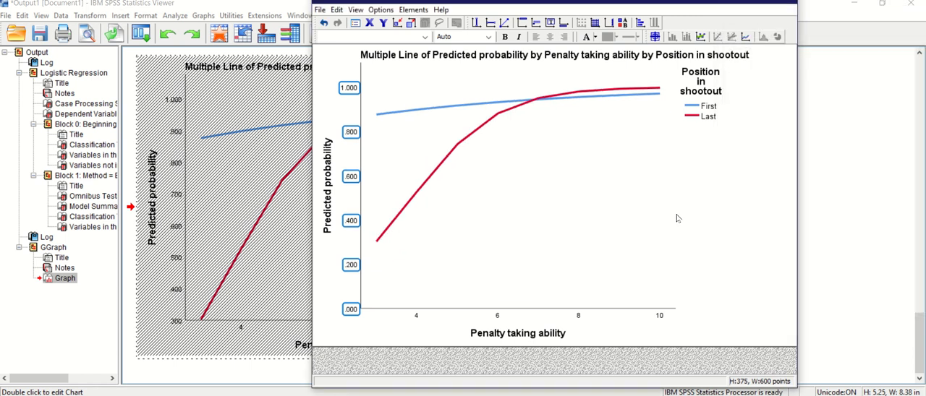
Step: Maximize the chart editor and delete the chart's title
double_click(757, 3)
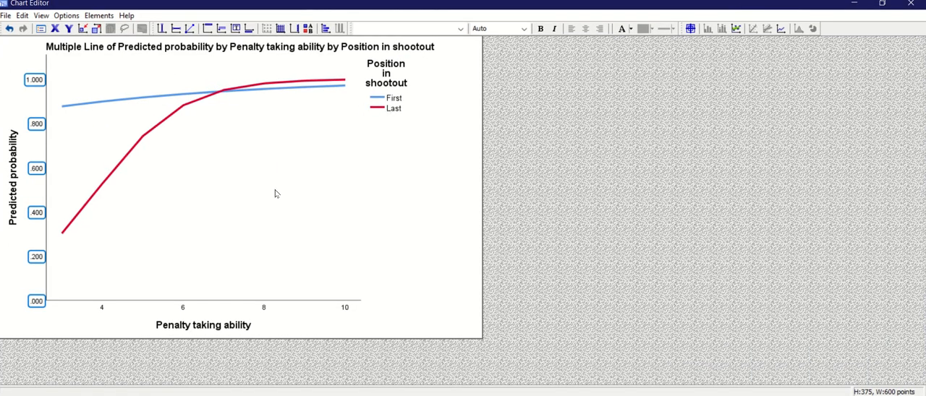
click(418, 51)
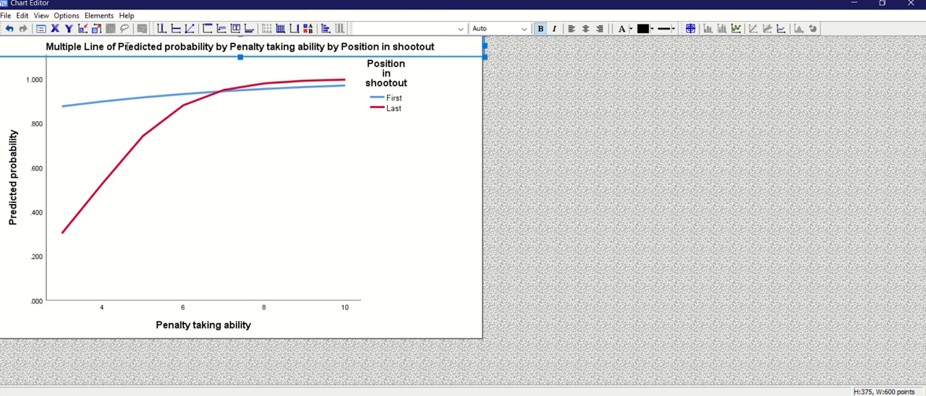
key(Delete)
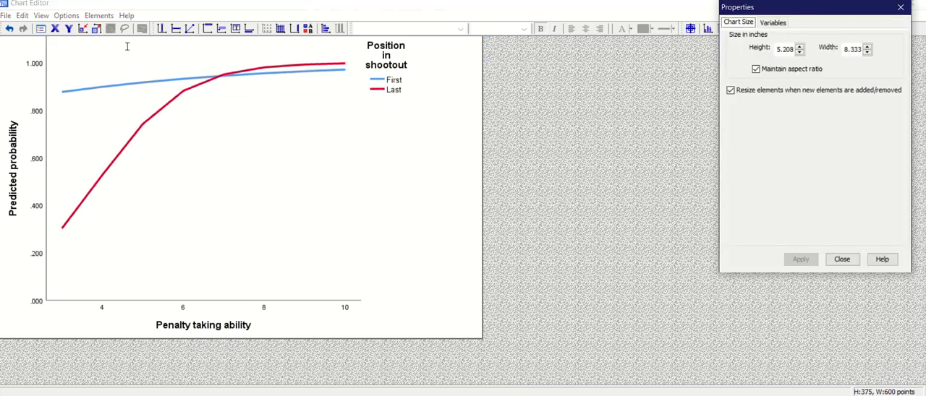
Step: Move the Position in shootout legend into the empty lower-right area of the plot, beneath the lines
click(419, 80)
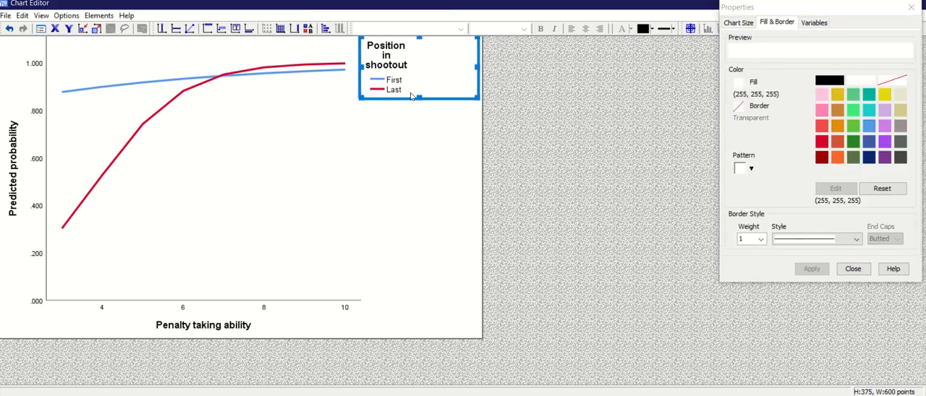
click(375, 86)
click(369, 88)
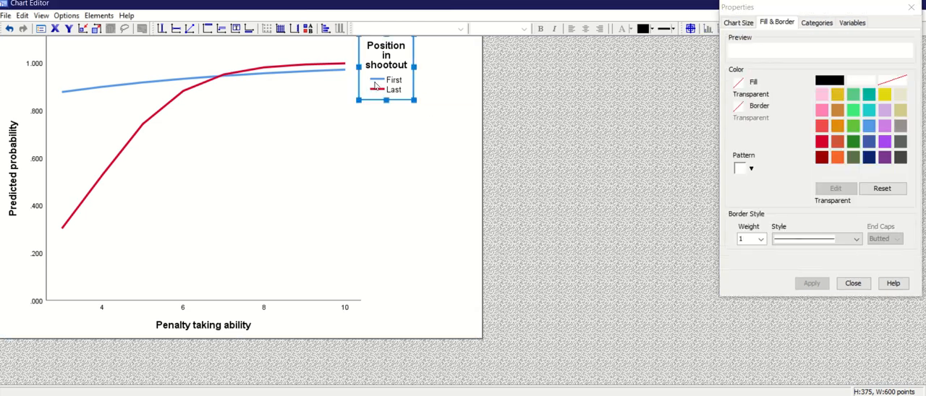
drag(398, 101, 279, 284)
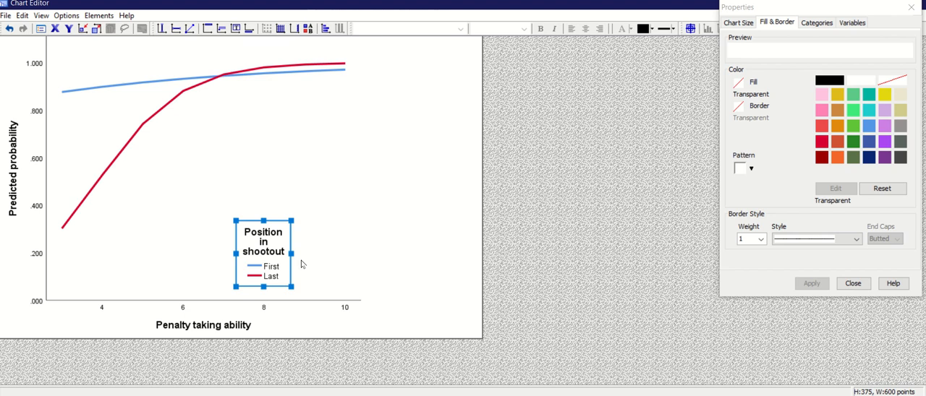
Step: Widen and shorten the legend so its title fits on one line and First and Last sit side by side
click(293, 263)
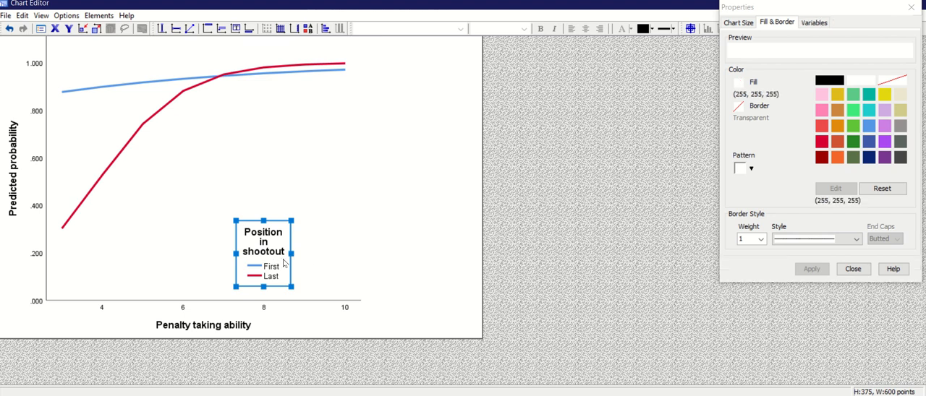
click(272, 255)
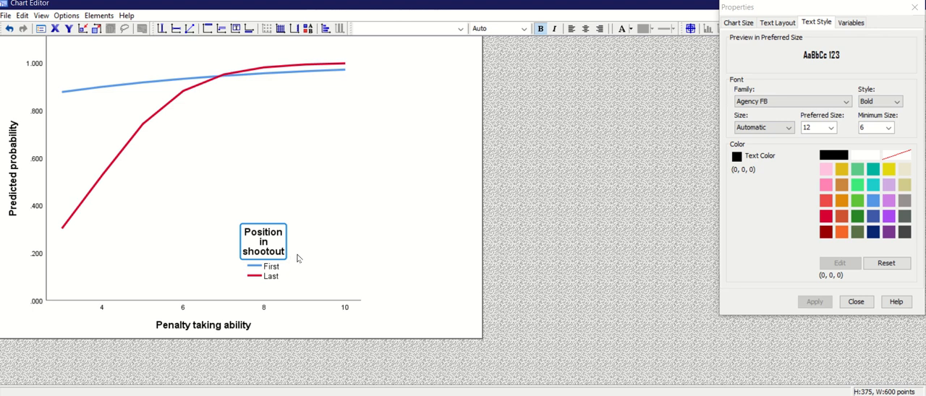
click(288, 267)
click(292, 266)
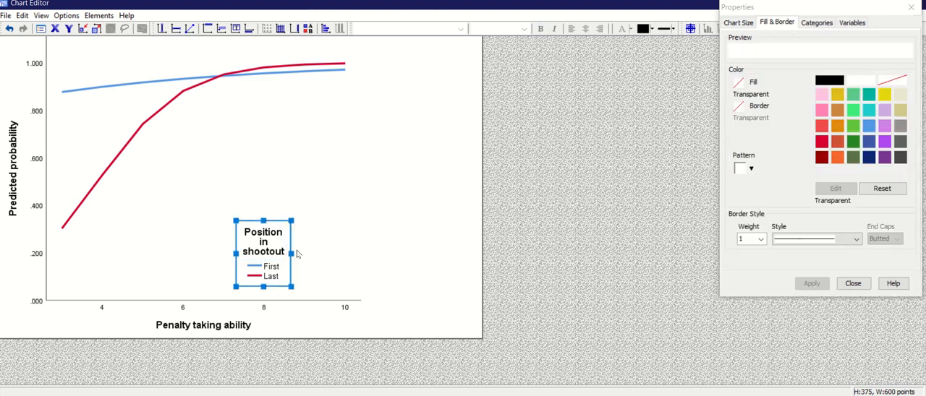
drag(290, 254, 340, 256)
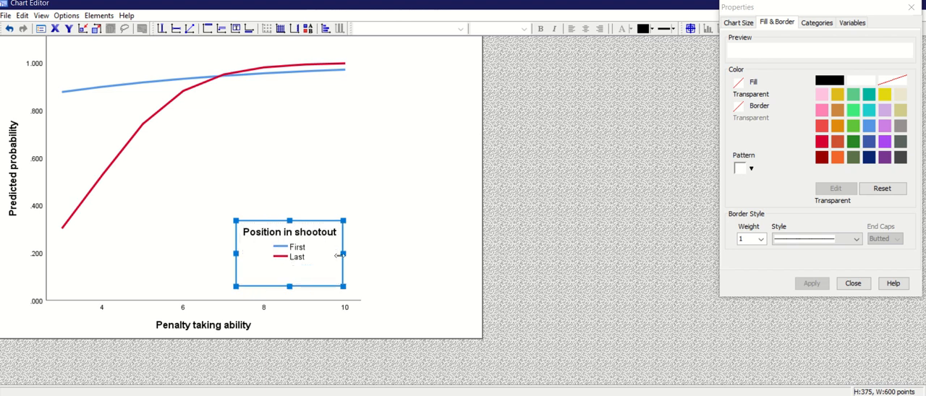
drag(290, 286, 296, 264)
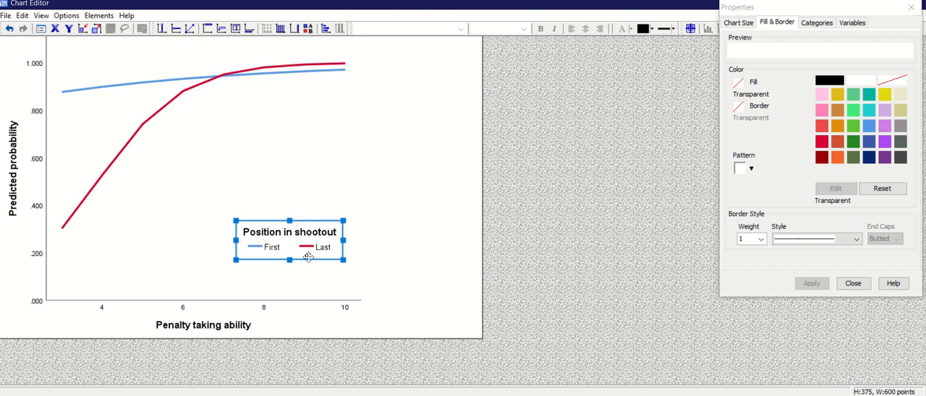
Step: Move the legend up to mid-height of the plot and close the chart editor to return to the output
drag(308, 257, 300, 184)
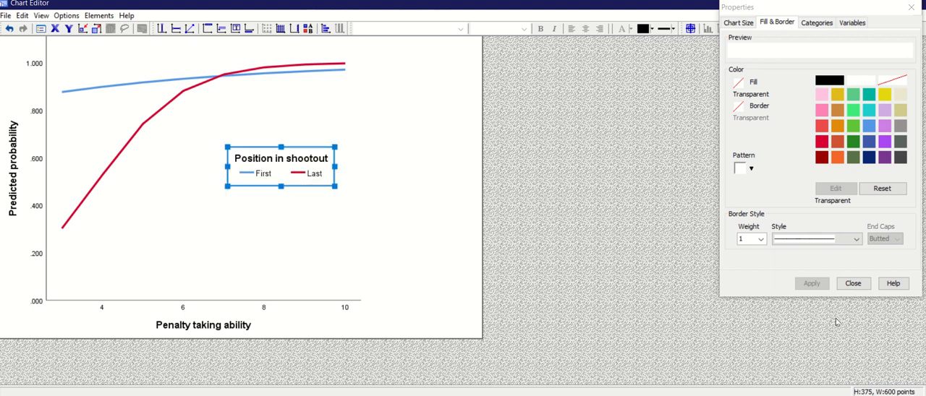
click(853, 284)
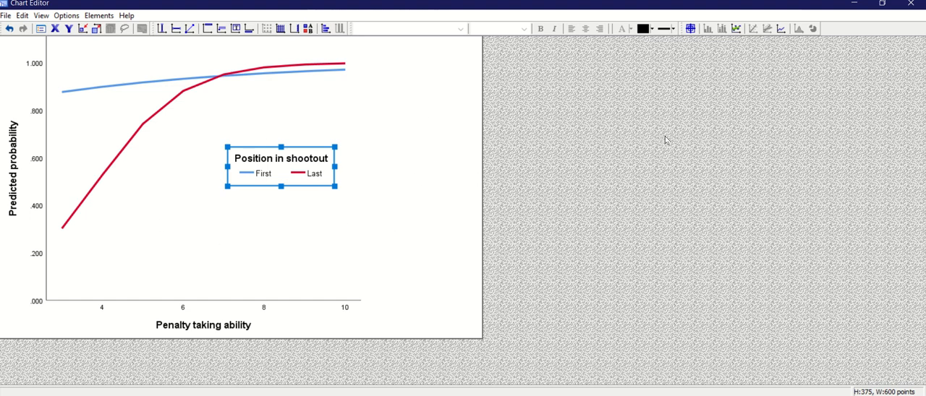
click(921, 7)
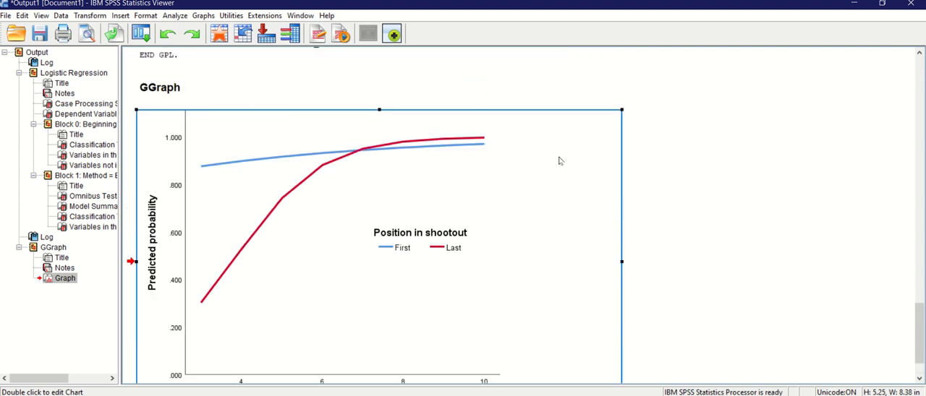
scroll(559, 161, down, 3)
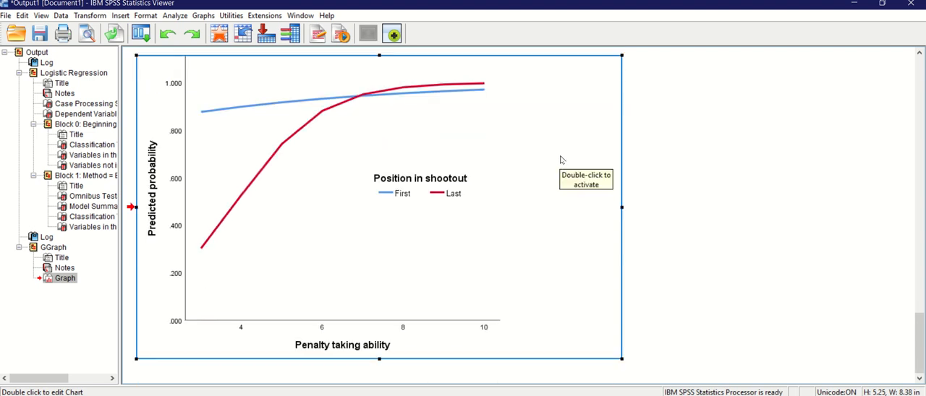